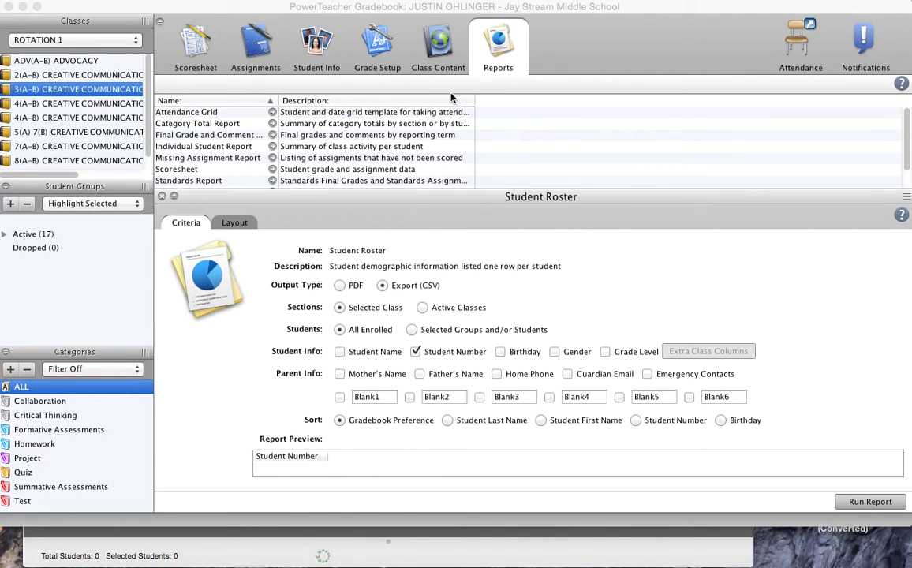
- Run the Student Roster report as a CSV export of student numbers for the selected class and open the generated report
left_click(516, 41)
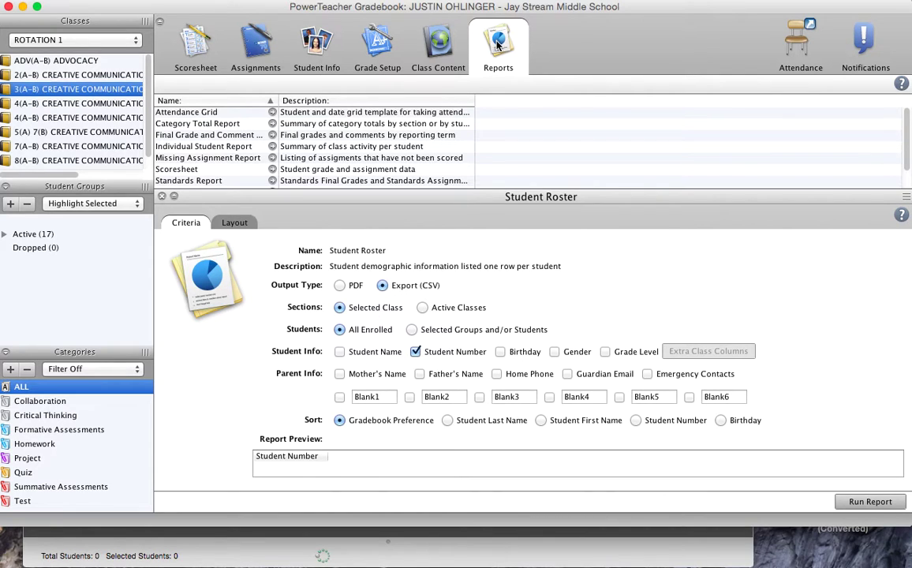
scroll(319, 174, "down", 2)
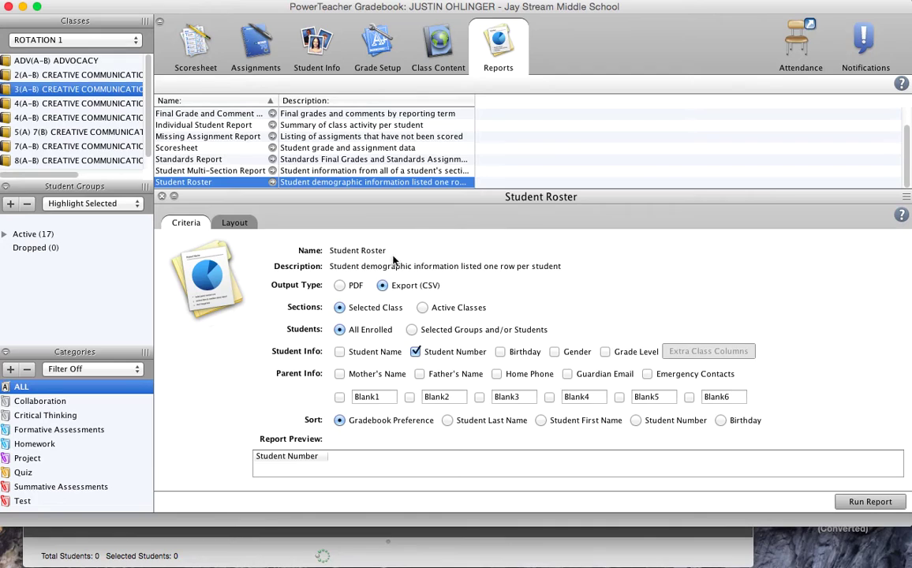
left_click(383, 286)
left_click(871, 500)
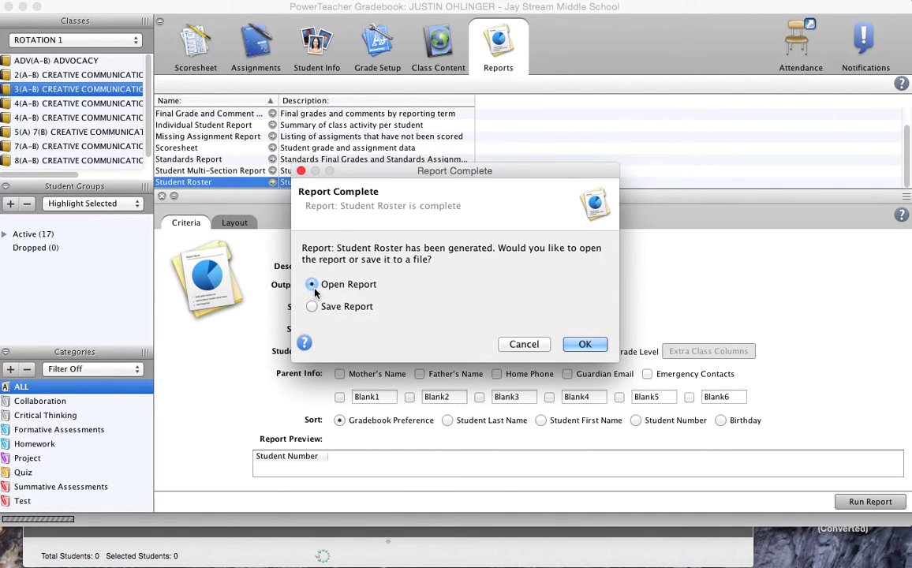
left_click(583, 345)
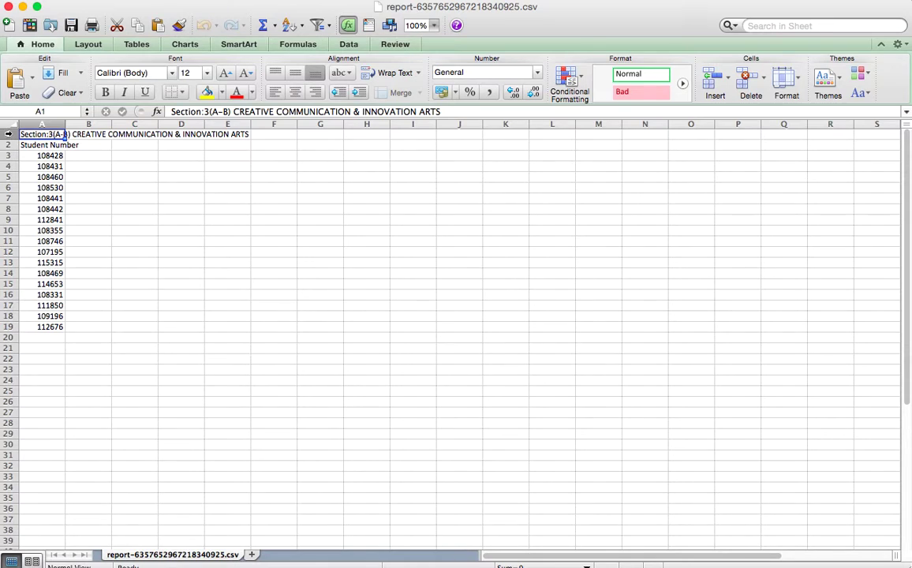
- Delete the section title and Student Number header rows (rows 1 and 2) from the exported sheet
left_click_drag(9, 134, 9, 145)
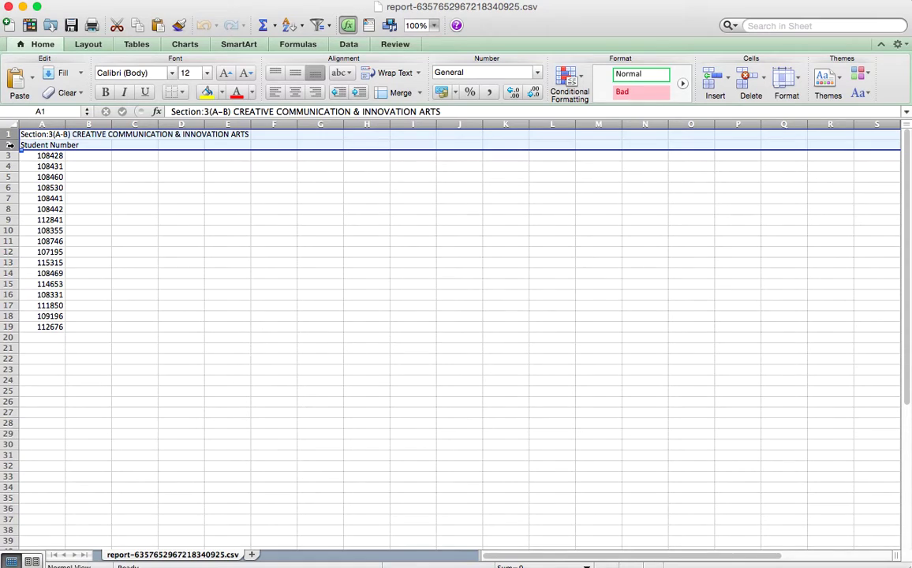
right_click(9, 145)
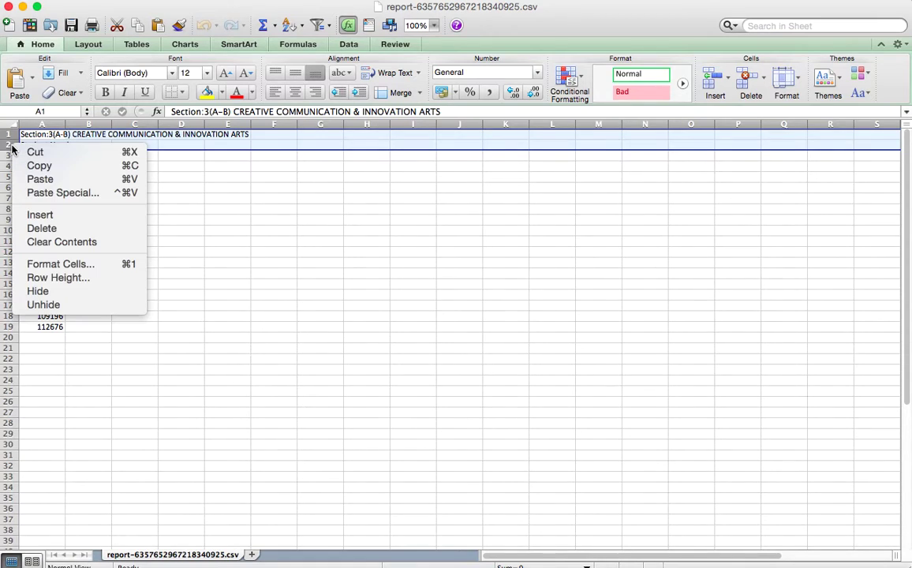
left_click(35, 229)
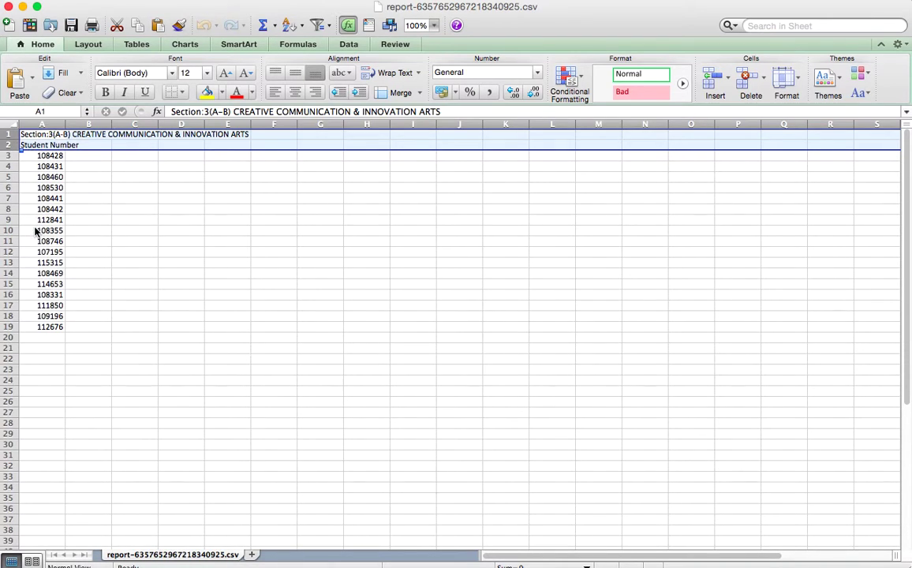
left_click(85, 166)
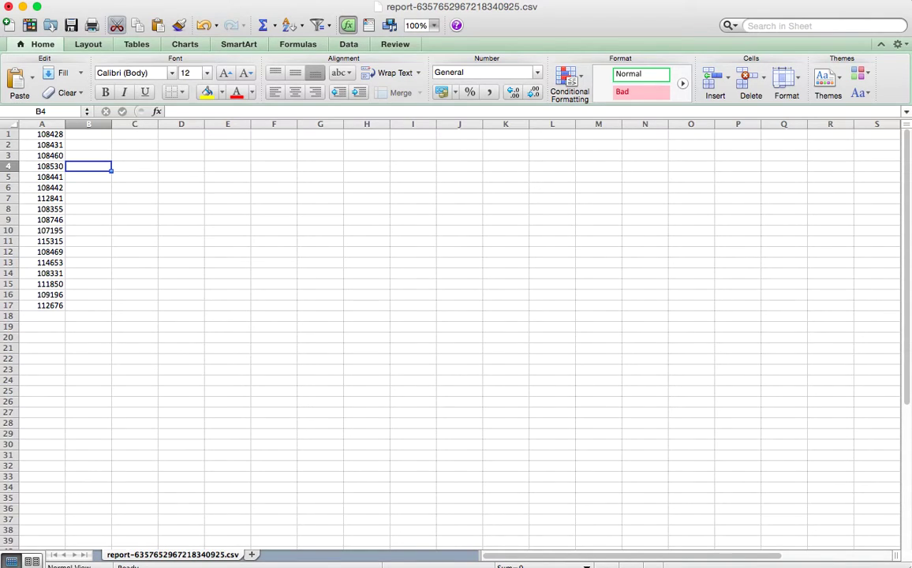
- Save the sheet in Documents as the CSV file "8th Grade Rotation 1 Period 3", accepting the format limitations
left_click(87, 0)
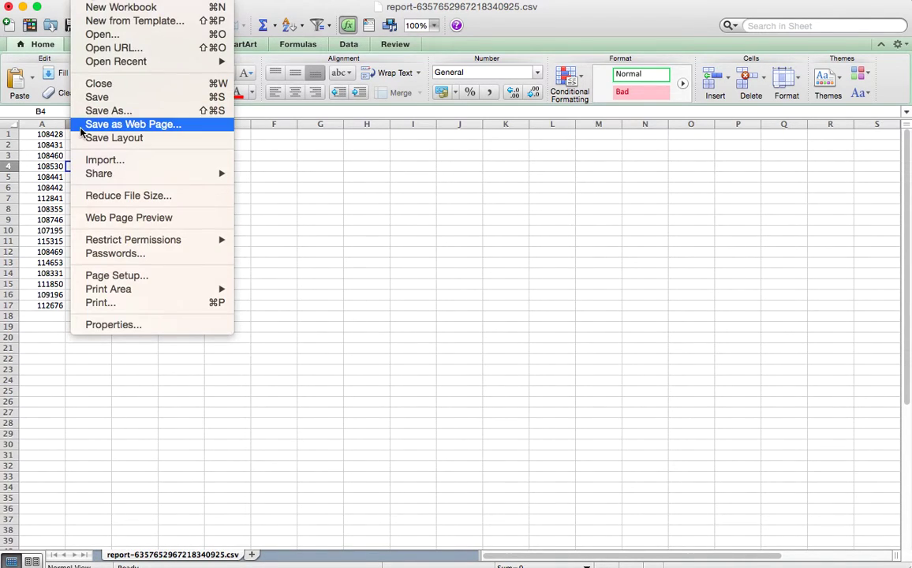
left_click(96, 111)
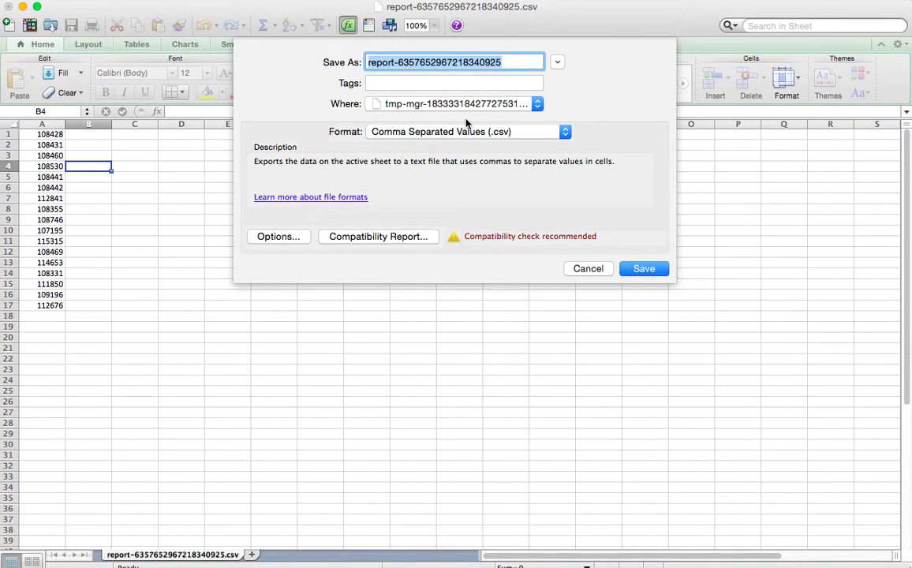
type("8th Grad")
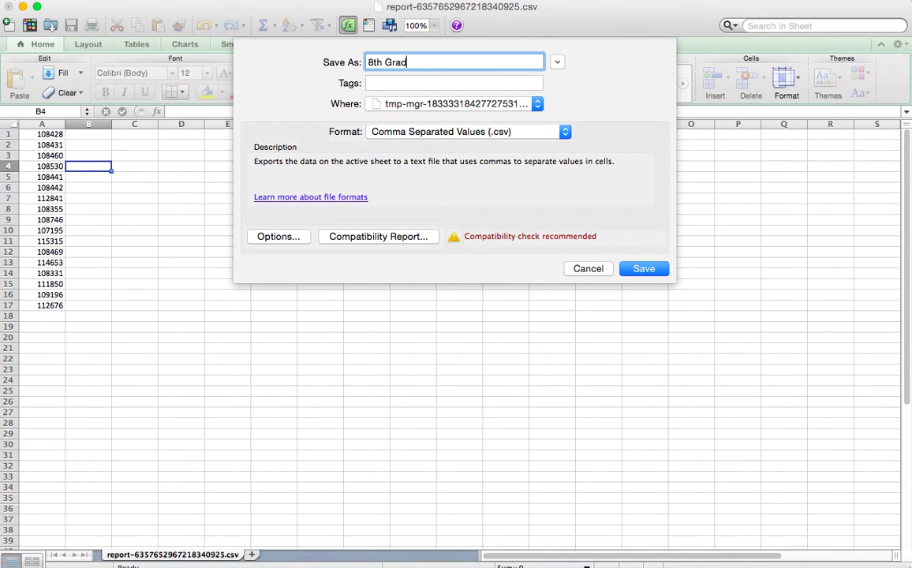
type("e Rotation 1 Period 3")
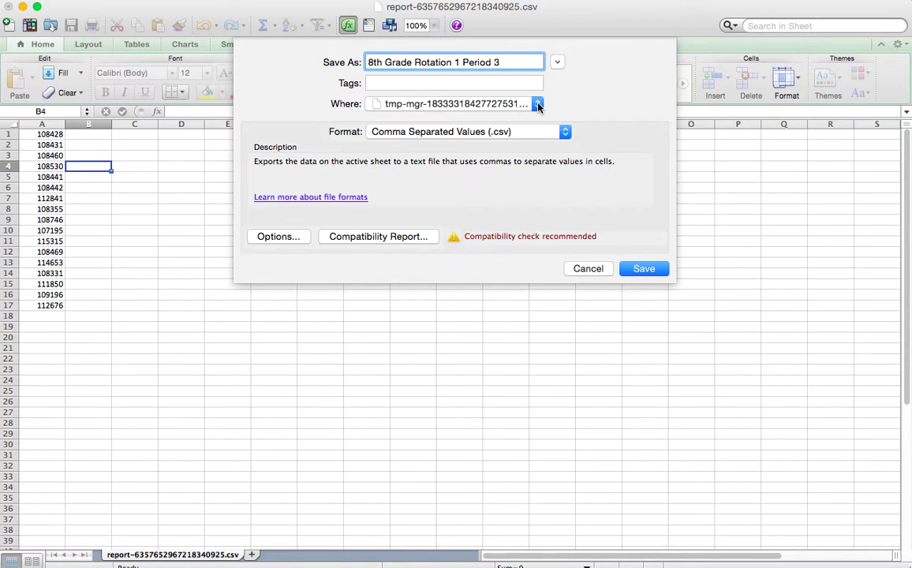
left_click(538, 106)
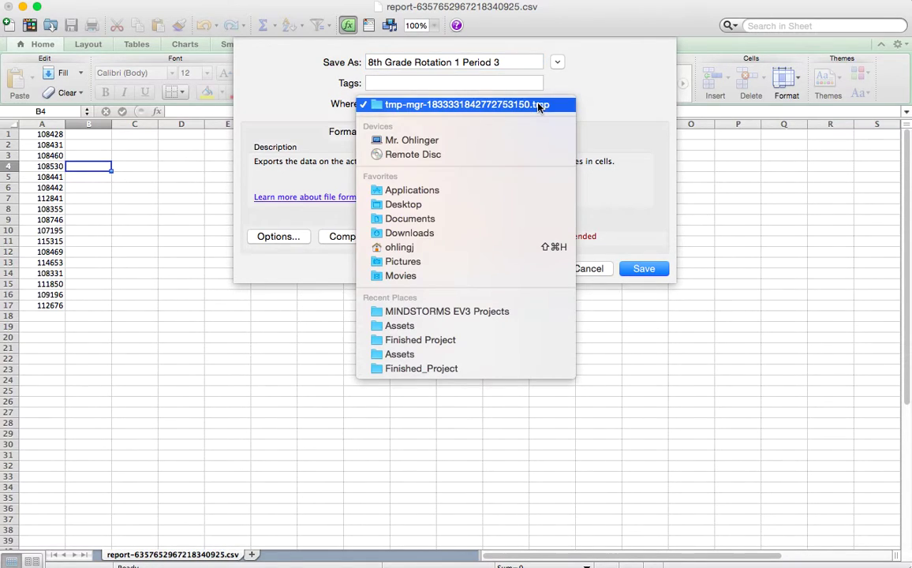
left_click(461, 225)
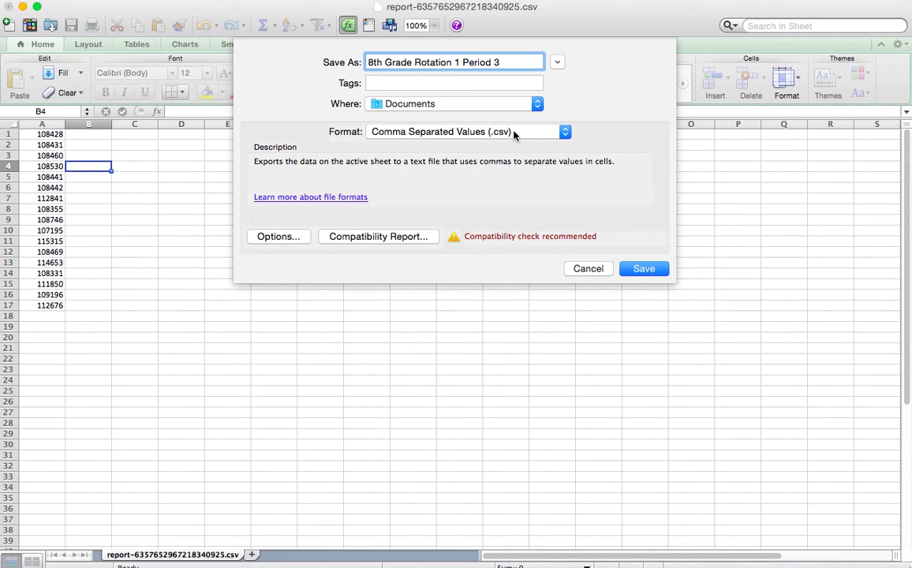
left_click(644, 269)
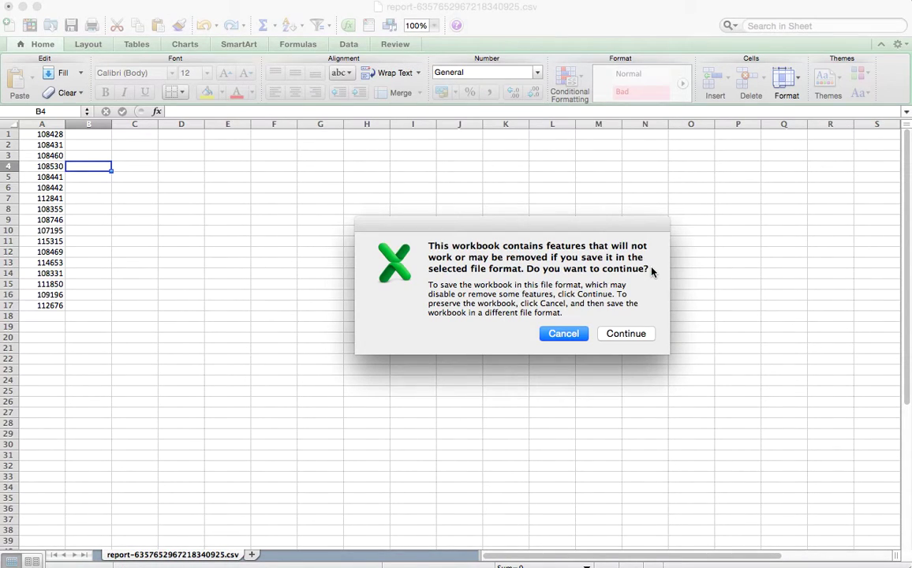
left_click(623, 333)
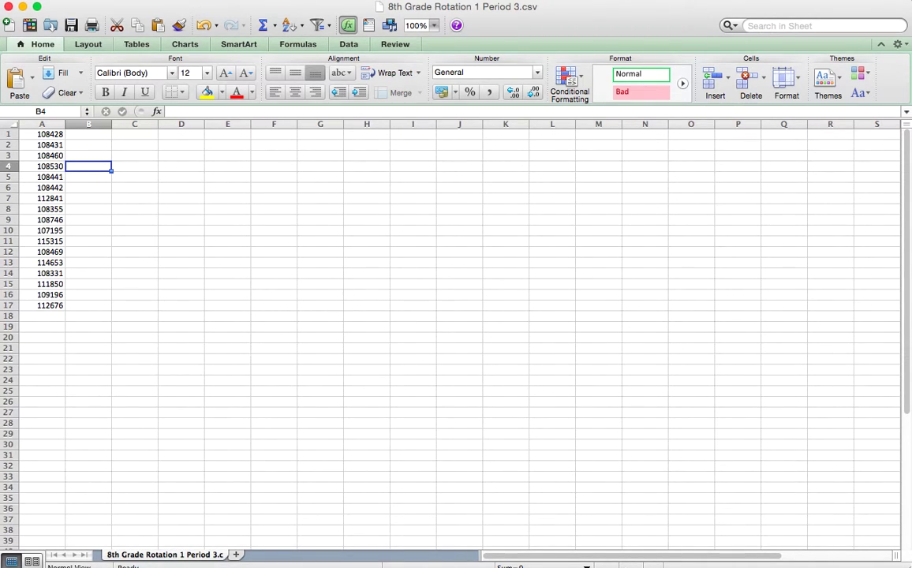
- Switch to LanSchool Teacher Console and import the students from "8th Grade Rotation 1 Period 3" into a class list using Login Name
left_click(544, 563)
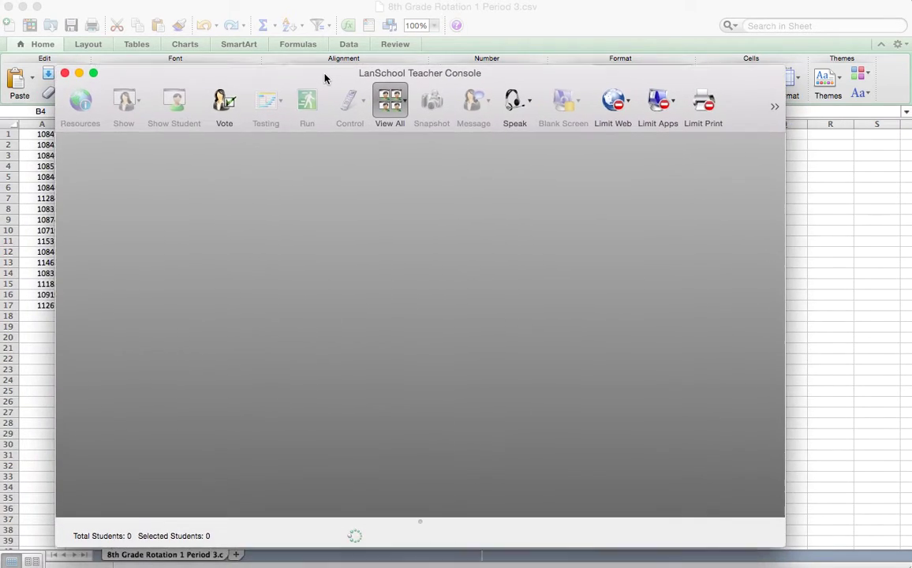
left_click_drag(311, 49, 320, 57)
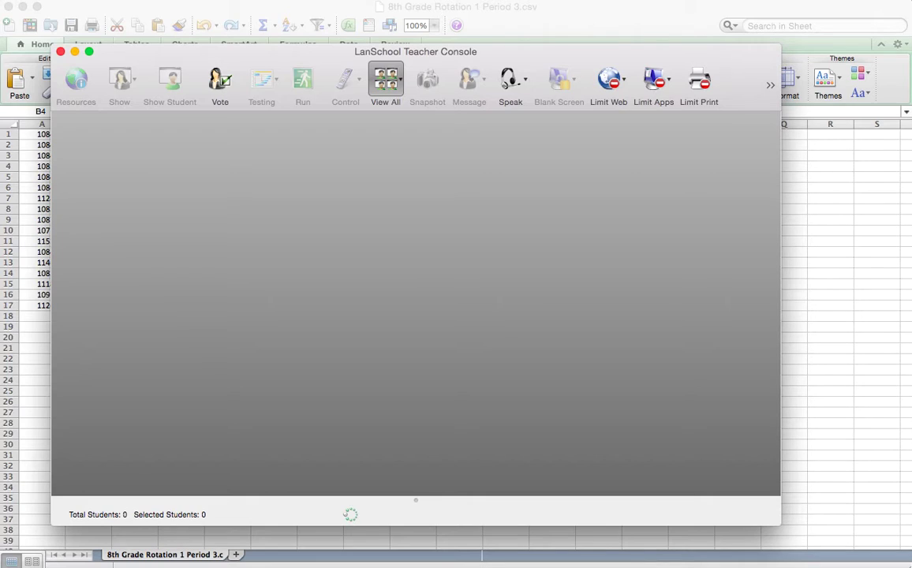
left_click(362, 1)
mouse_move(356, 11)
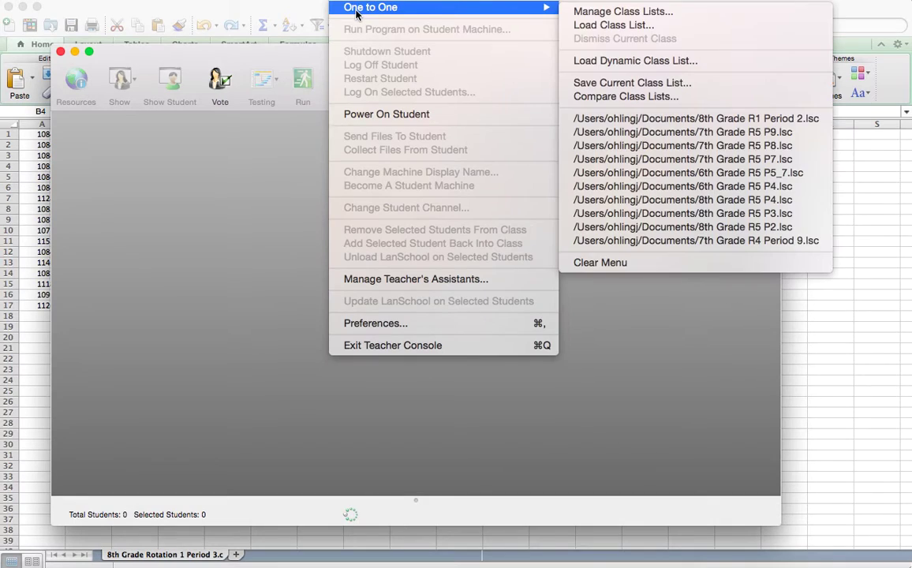
left_click(588, 16)
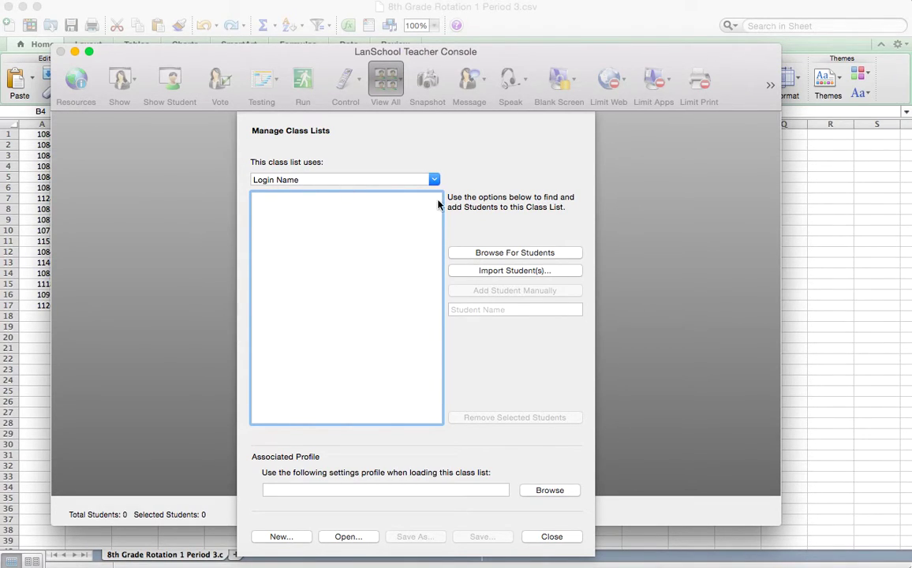
left_click(530, 273)
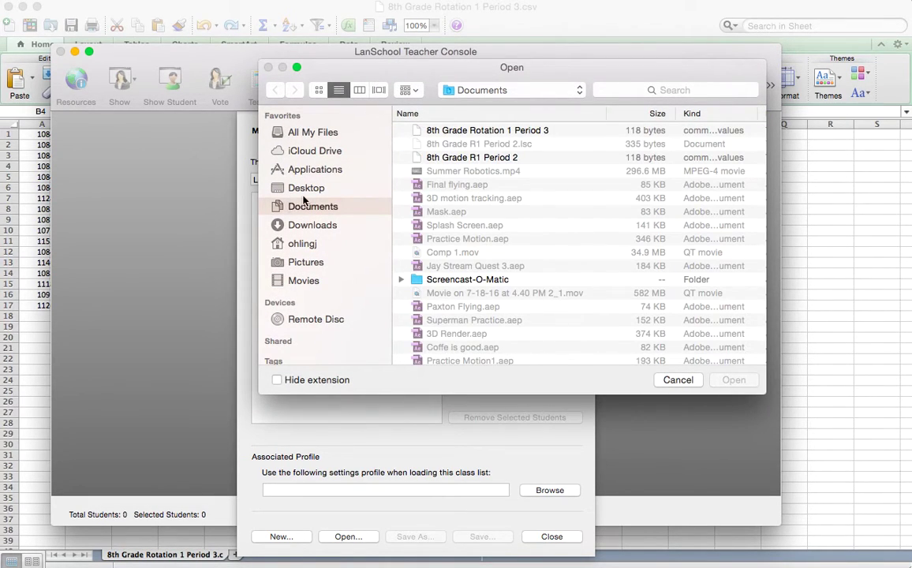
left_click(456, 133)
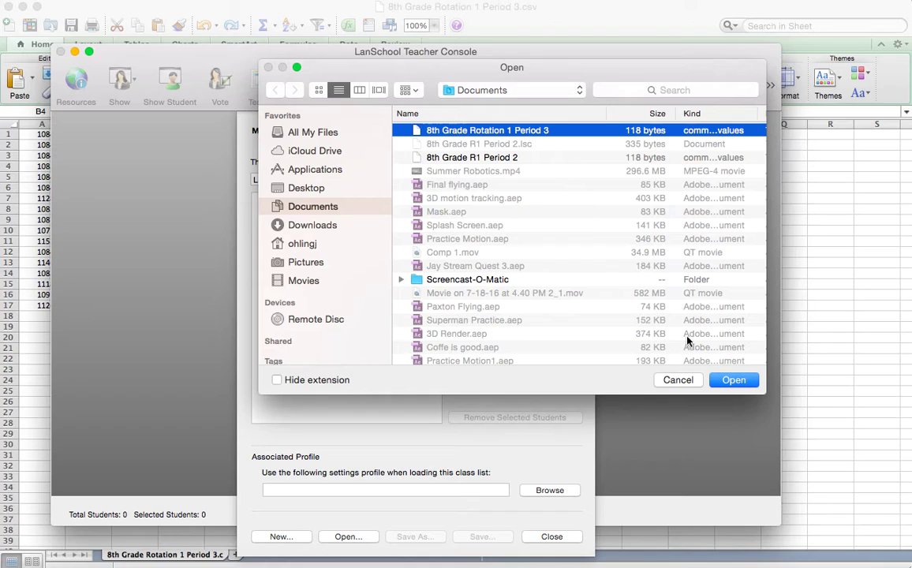
left_click(726, 384)
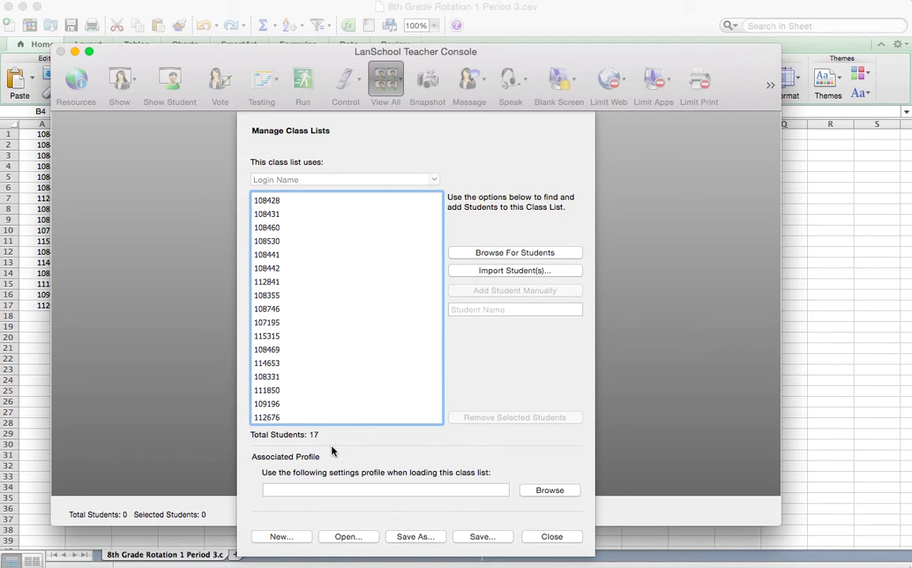
- Save the class list in Documents as "8th Grade R1 Period 3.lsc" and close the class list manager
left_click(407, 538)
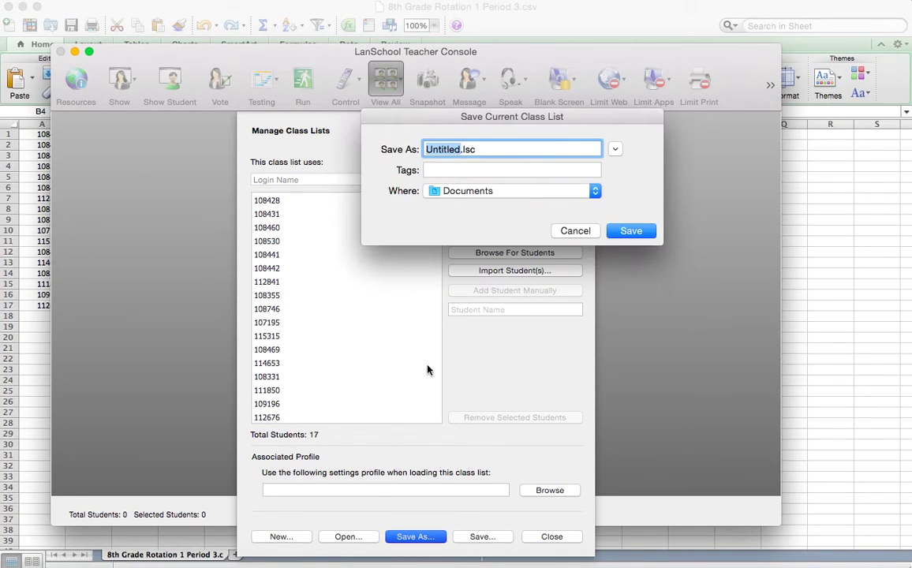
type("8th Grade ")
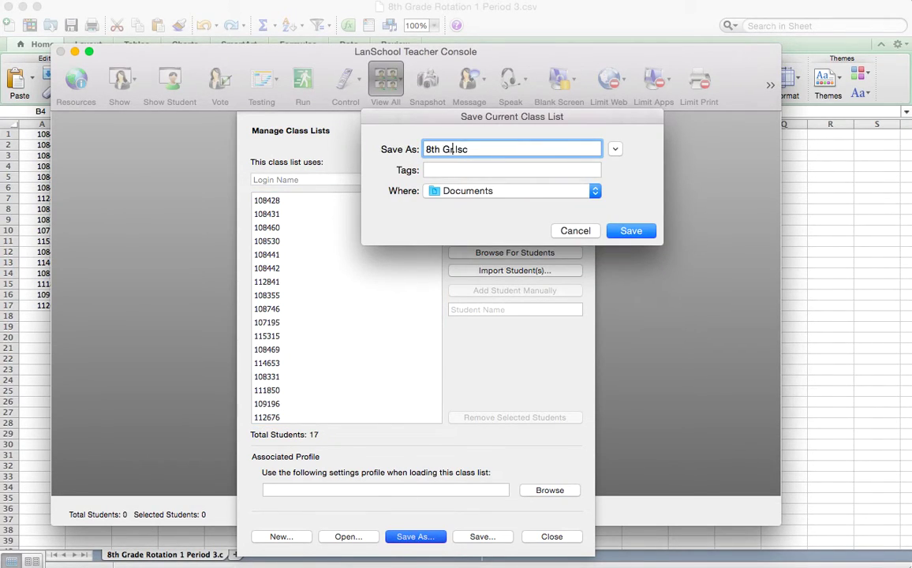
type("R1 Period 3")
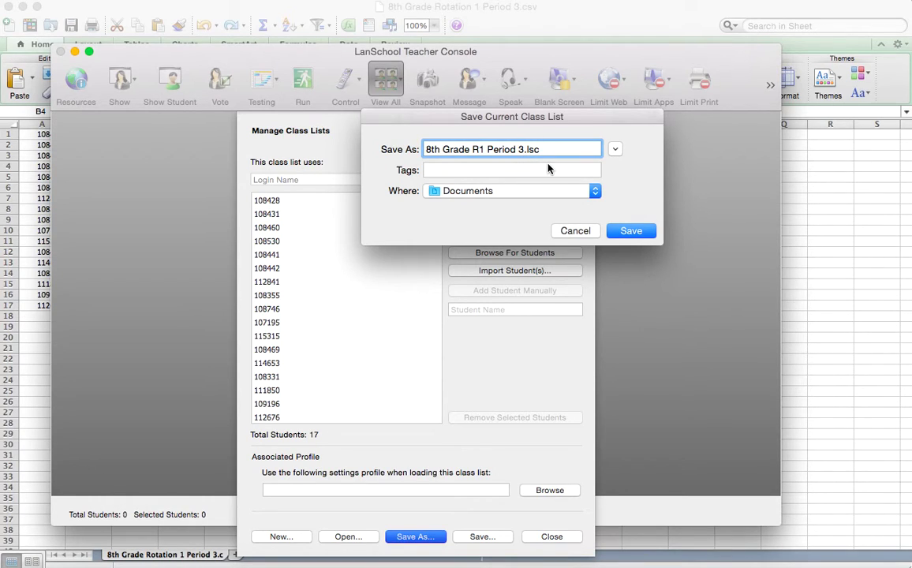
left_click(631, 231)
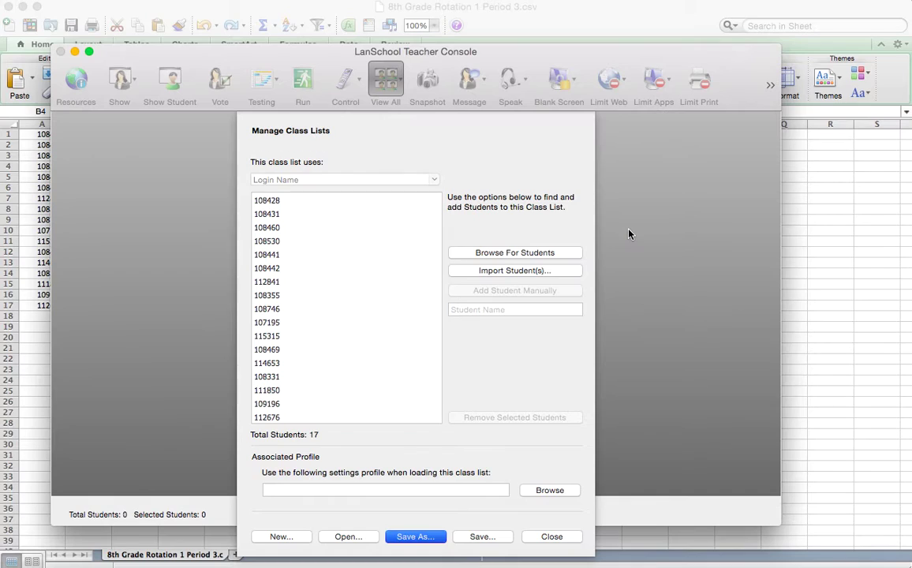
left_click(543, 537)
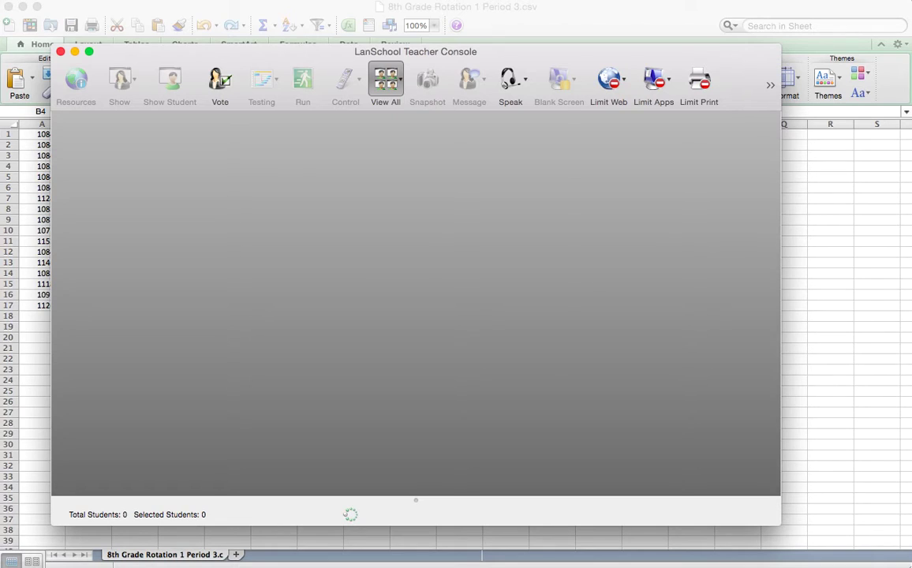
- Load the saved class list "8th Grade R1 Period 3.lsc" into the console
left_click(347, 0)
mouse_move(363, 7)
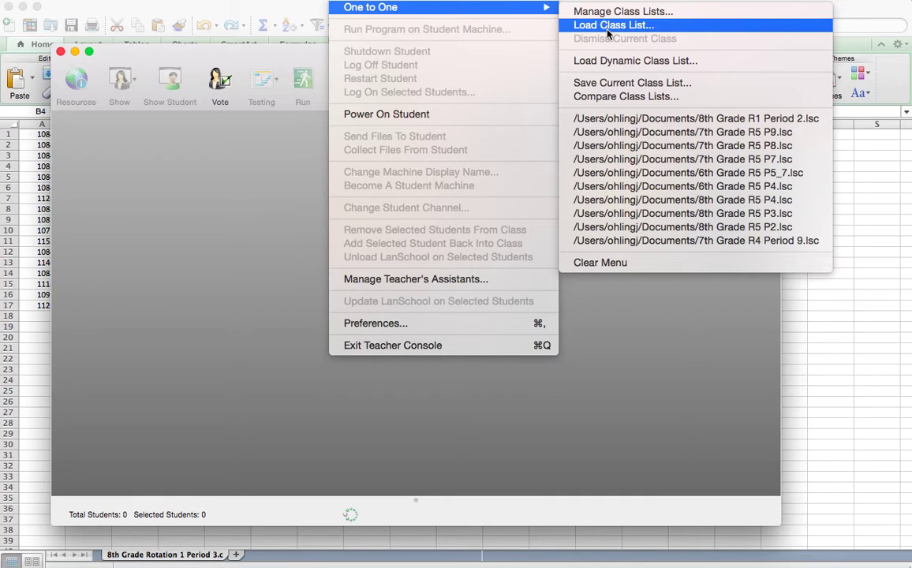
left_click(608, 27)
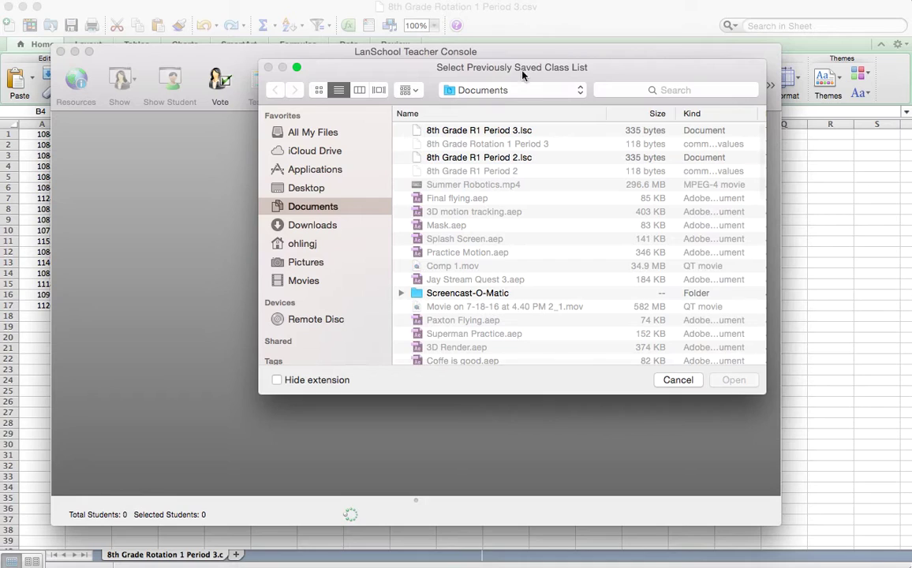
left_click(458, 132)
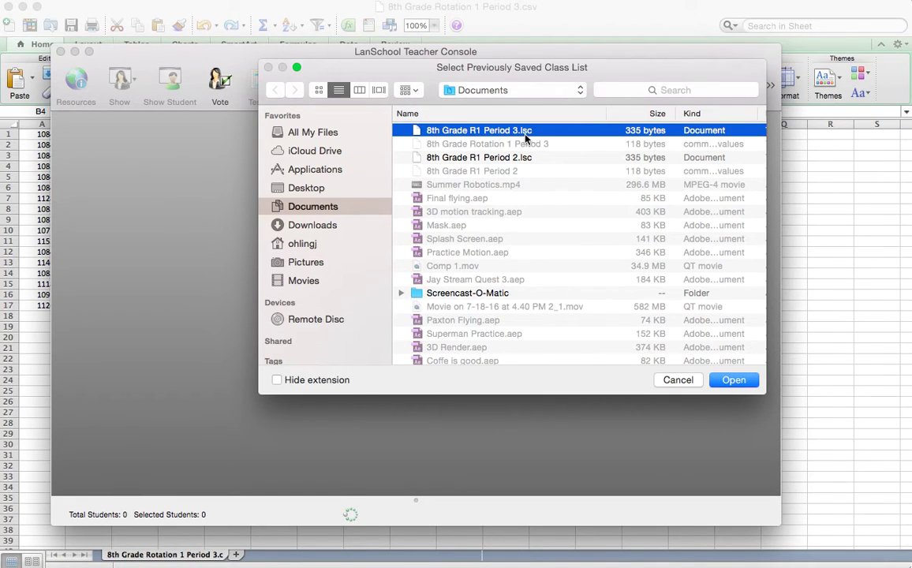
left_click(730, 380)
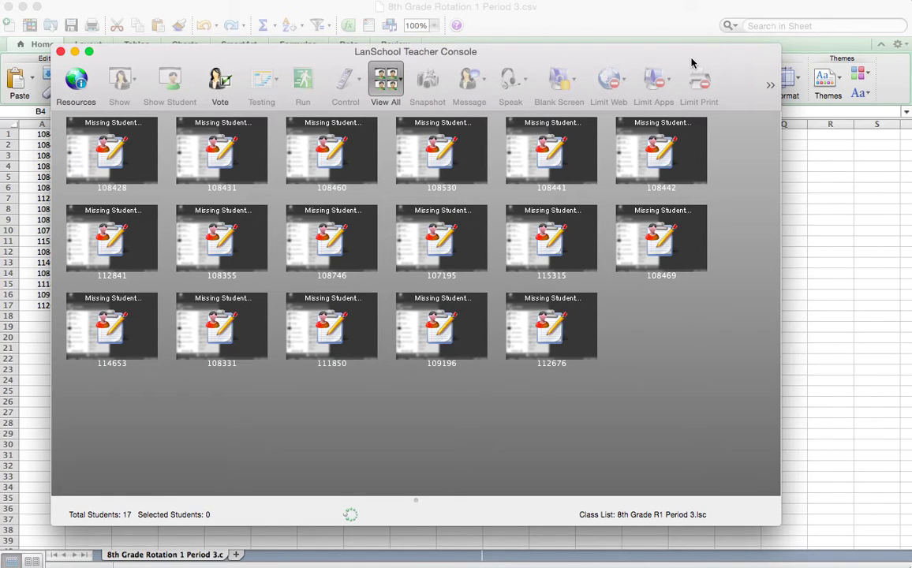
- Switch the console to the recent class list "8th Grade R1 Period 2.lsc"
left_click(339, 1)
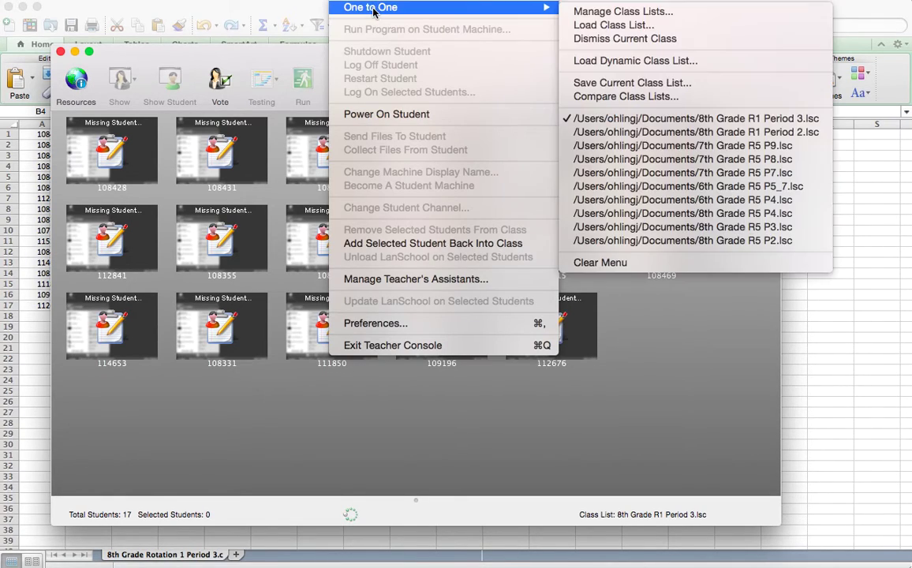
mouse_move(335, 8)
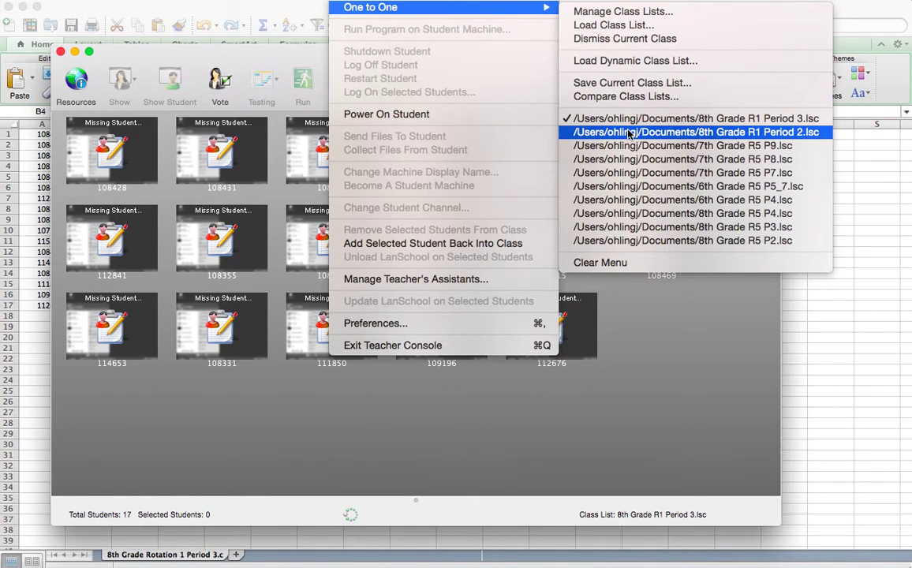
left_click(785, 134)
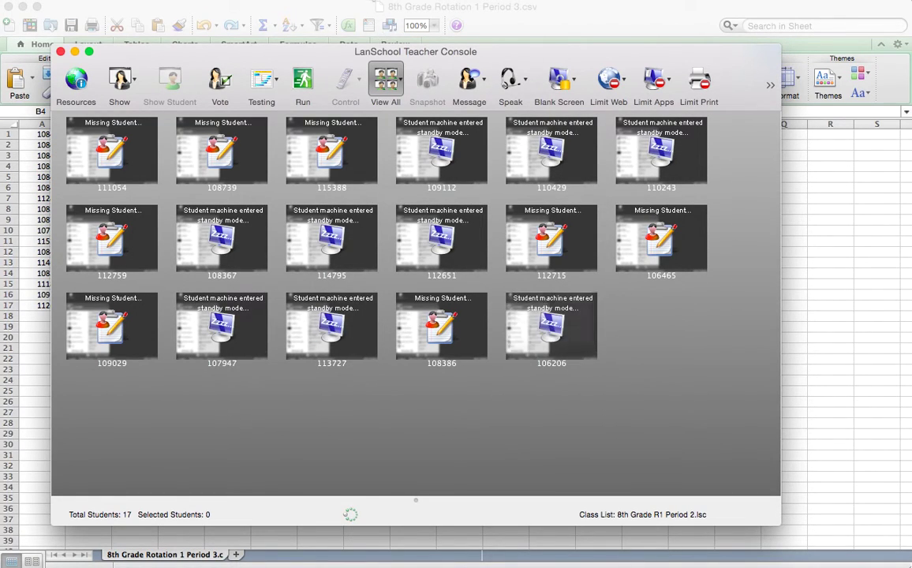
- Dismiss the current class from the console
left_click(347, 0)
mouse_move(355, 8)
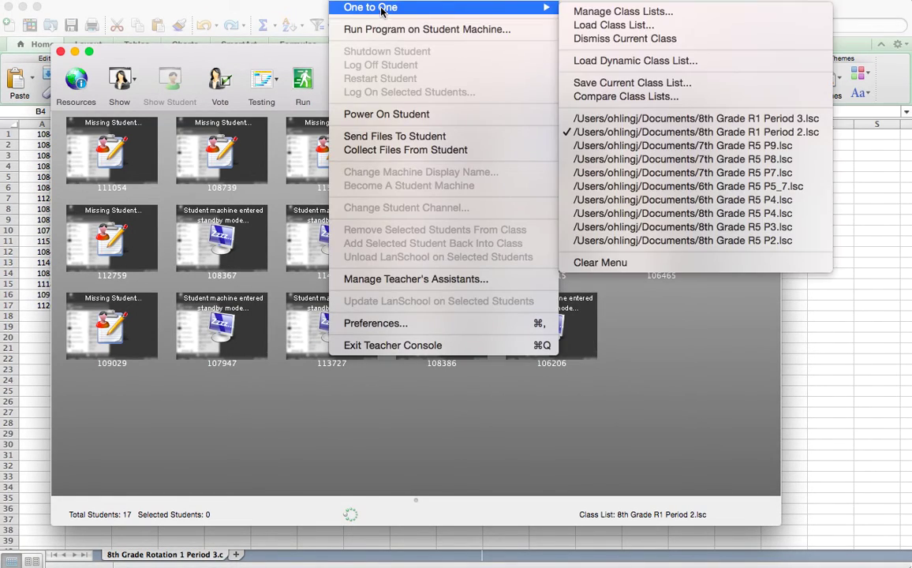
left_click(673, 40)
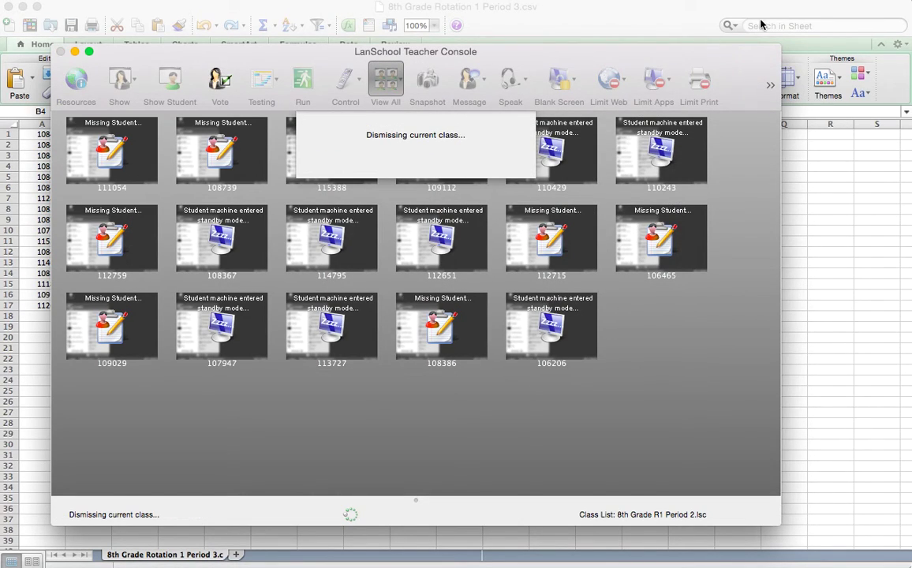